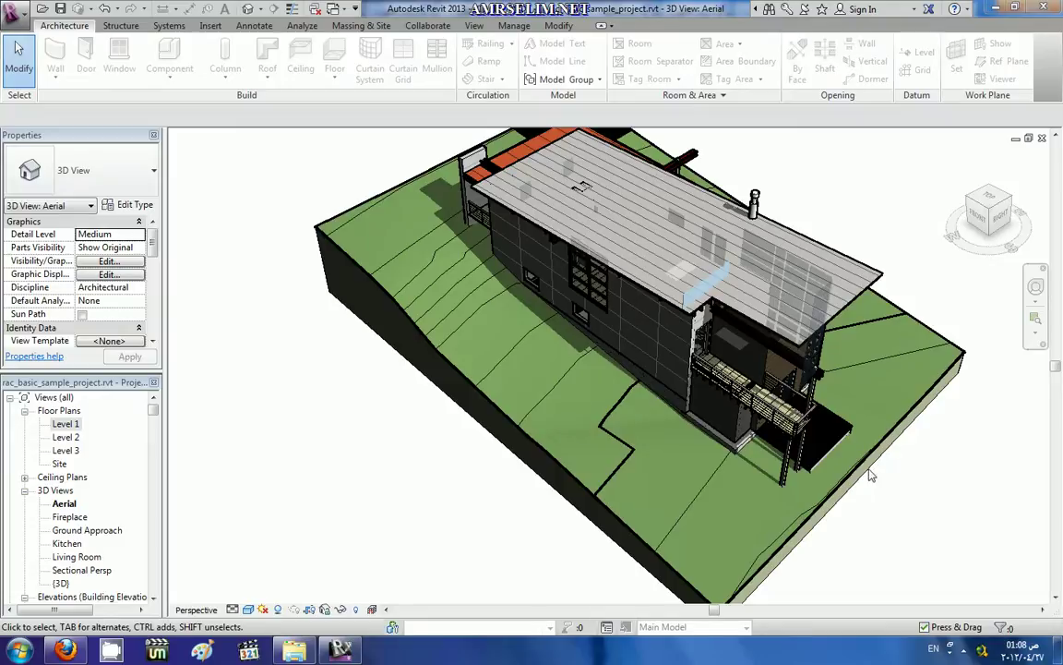
- Swing the Aerial 3D view to a back ViewCube corner and orbit closer to the house's far side
{"action": "left_click", "coordinate": [1012, 201]}
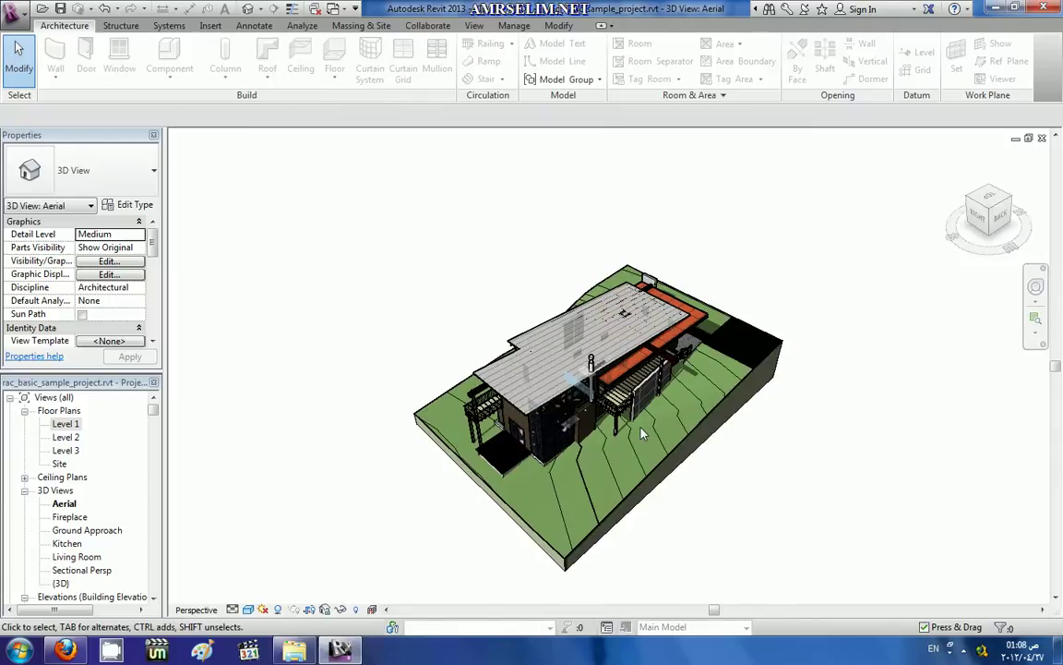
{"action": "scroll", "coordinate": [644, 434], "scroll_direction": "up", "scroll_amount": 5}
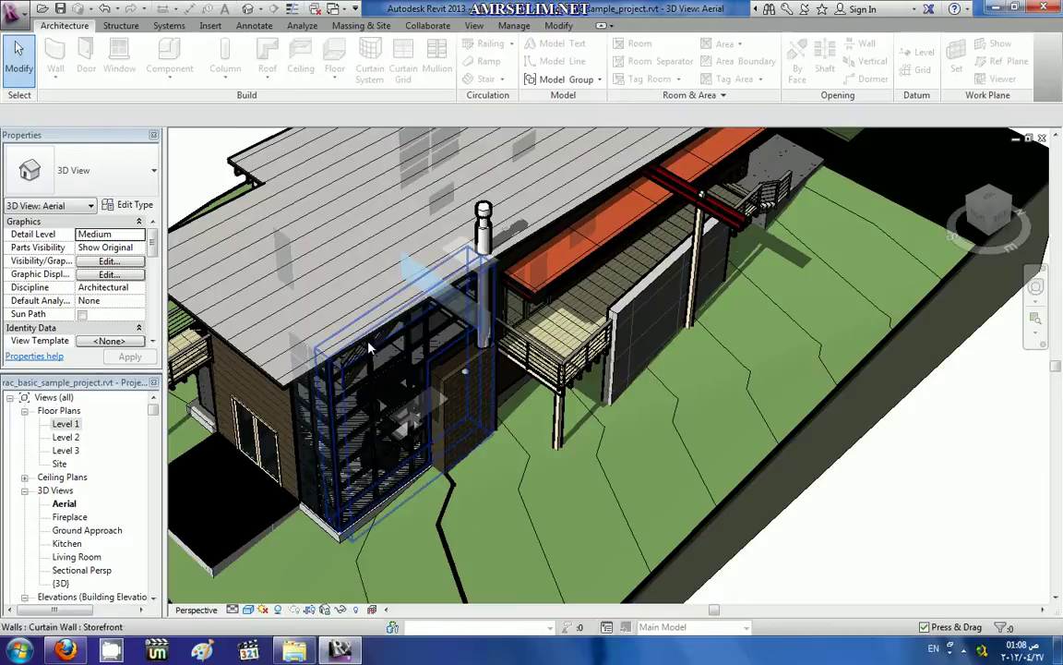
{"action": "scroll", "coordinate": [685, 459], "scroll_direction": "down", "scroll_amount": 3}
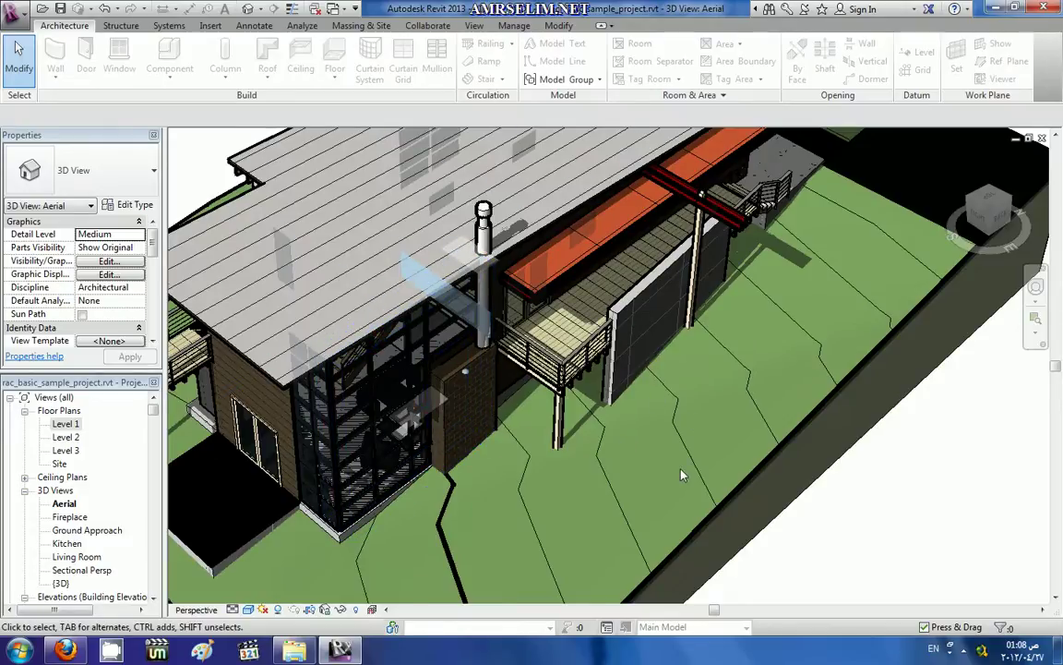
{"action": "scroll", "coordinate": [685, 459], "scroll_direction": "down", "scroll_amount": 2}
{"action": "middle_click_drag", "start_coordinate": [685, 459], "coordinate": [293, 480], "text": "shift"}
{"action": "scroll", "coordinate": [294, 480], "scroll_direction": "up", "scroll_amount": 2}
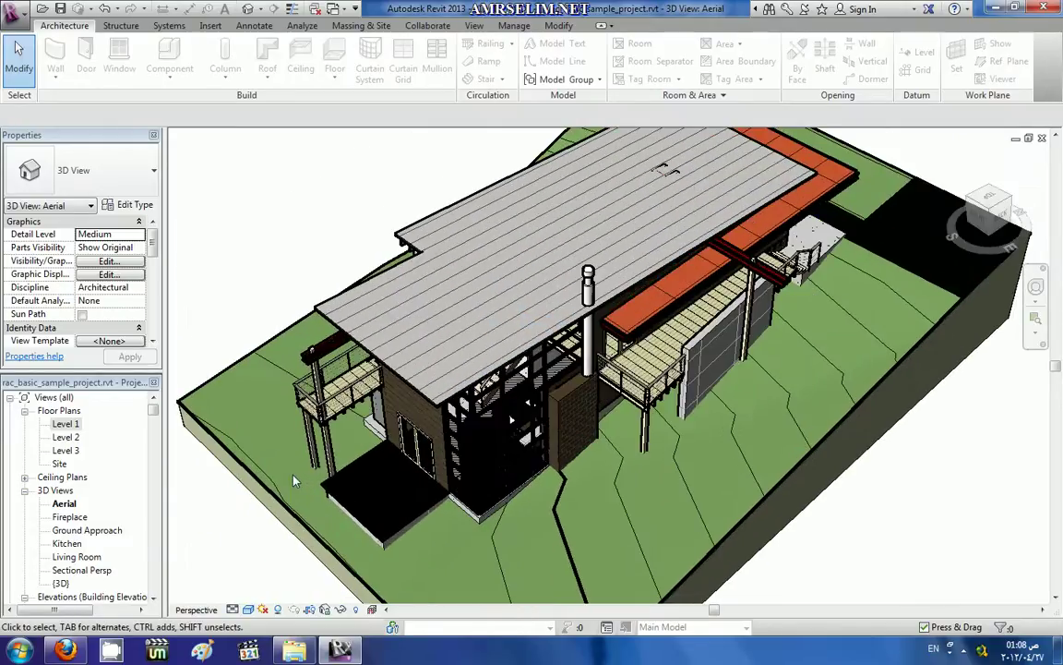
{"action": "scroll", "coordinate": [293, 480], "scroll_direction": "up", "scroll_amount": 2}
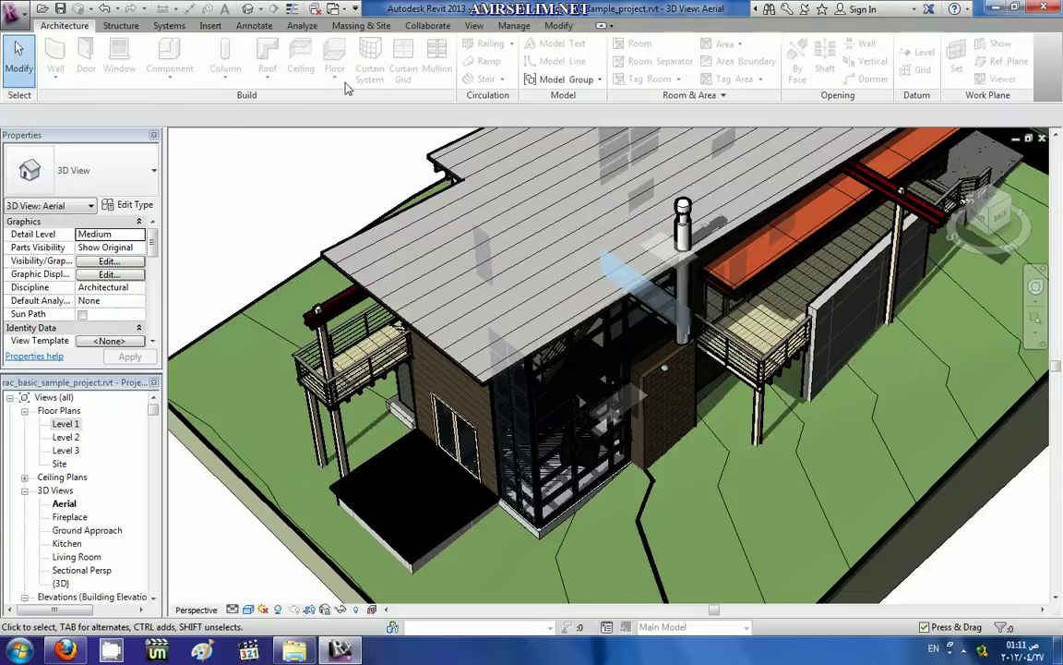
- Switch from the Structure ribbon to the Systems tools, then back to Structure
{"action": "left_click", "coordinate": [120, 25]}
{"action": "left_click", "coordinate": [170, 26]}
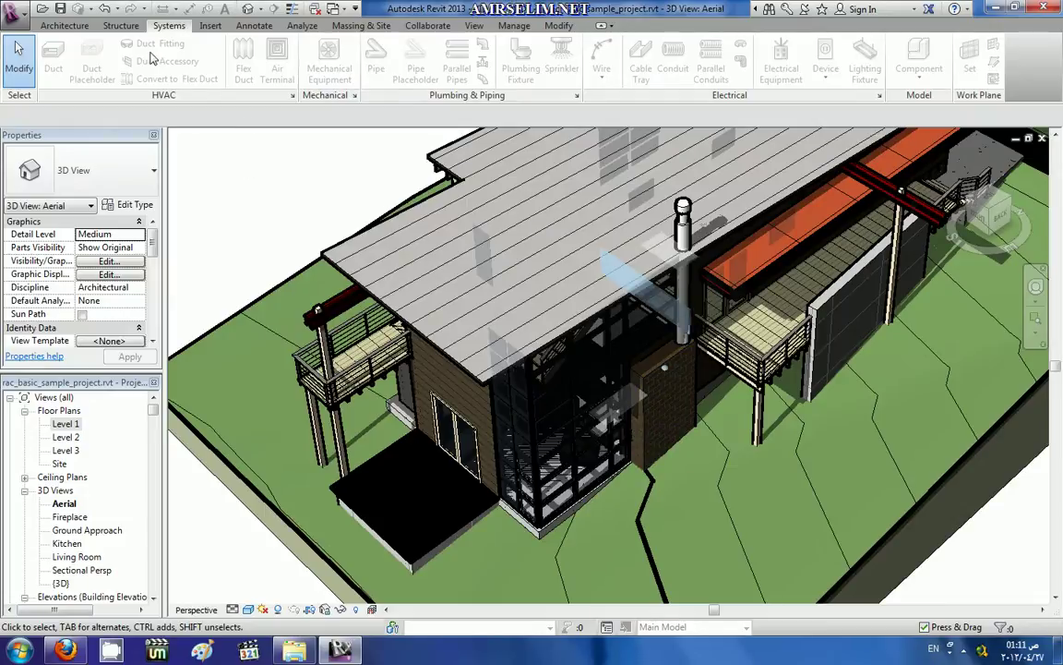
{"action": "left_click", "coordinate": [113, 27]}
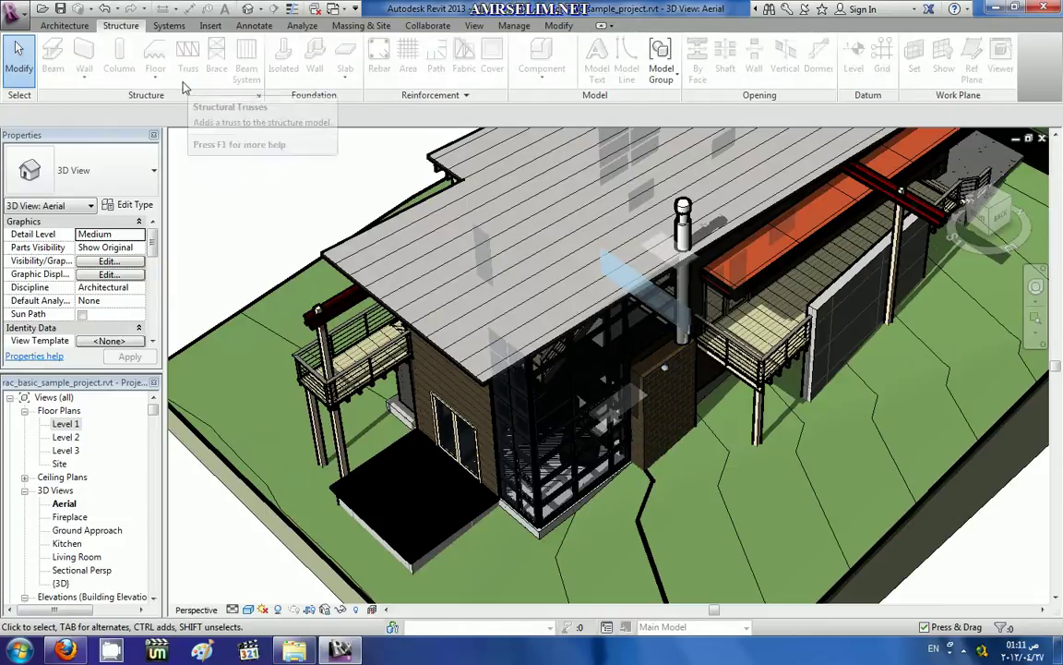
{"action": "left_click", "coordinate": [21, 17]}
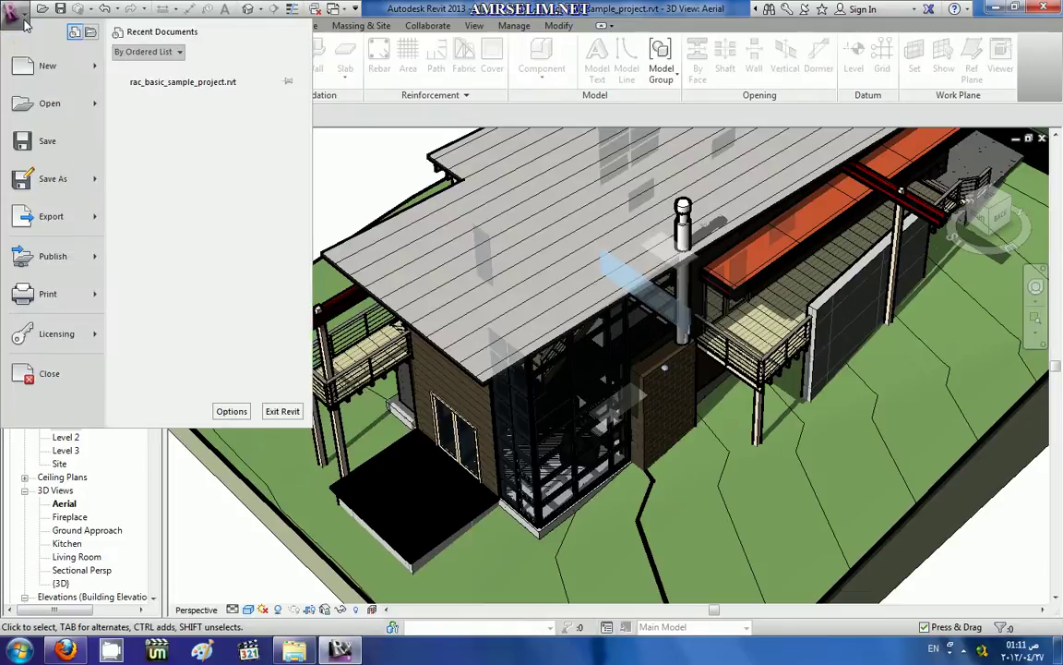
{"action": "left_click", "coordinate": [221, 410]}
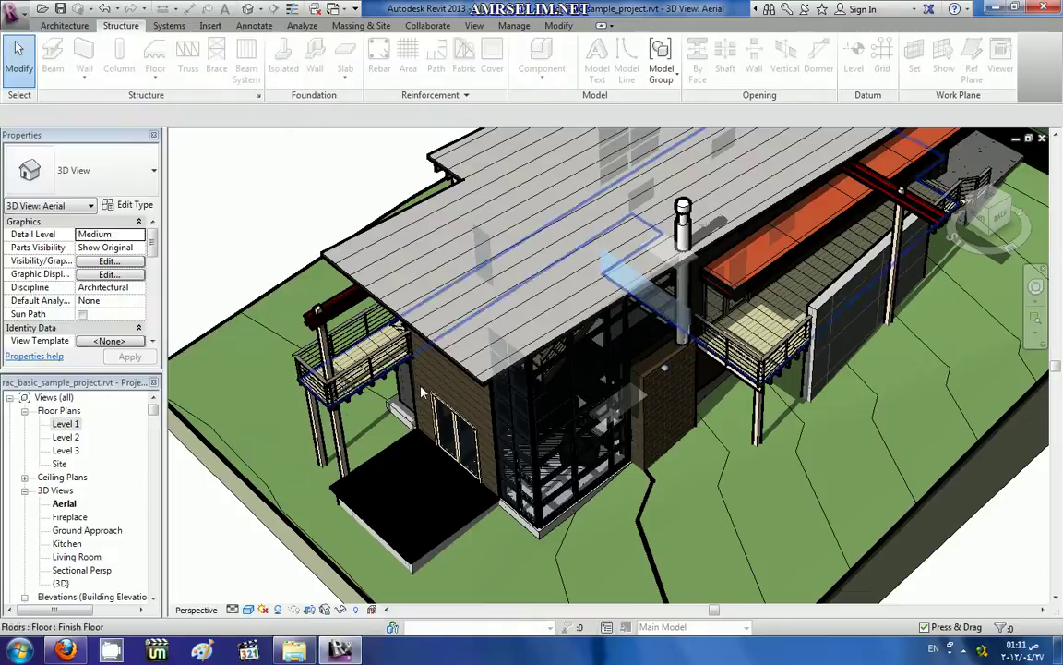
{"action": "left_click", "coordinate": [404, 149]}
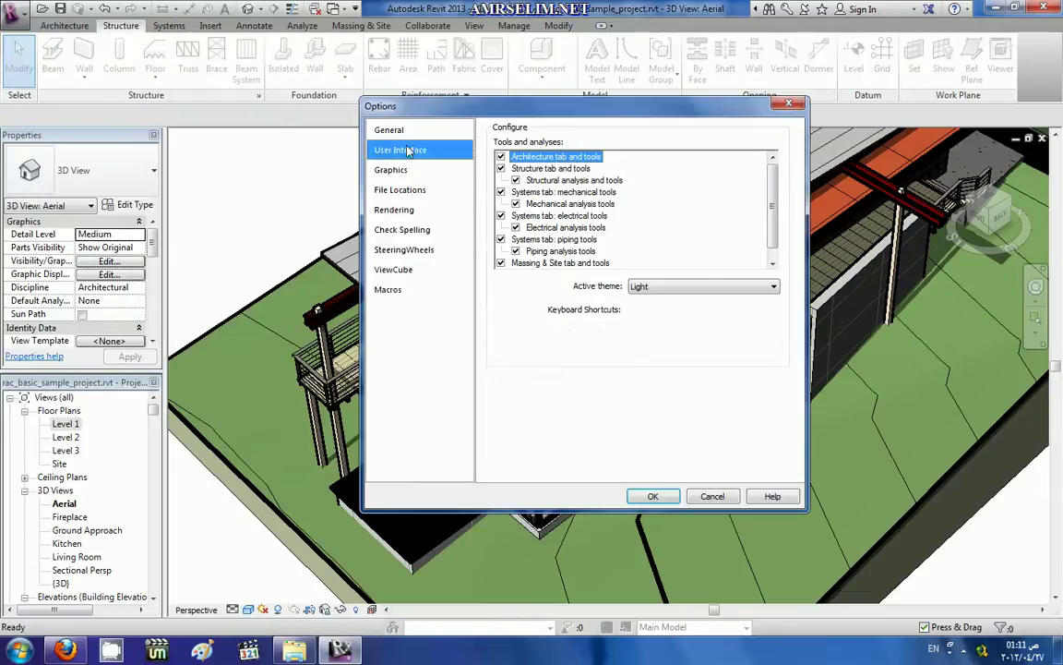
{"action": "left_click", "coordinate": [502, 169]}
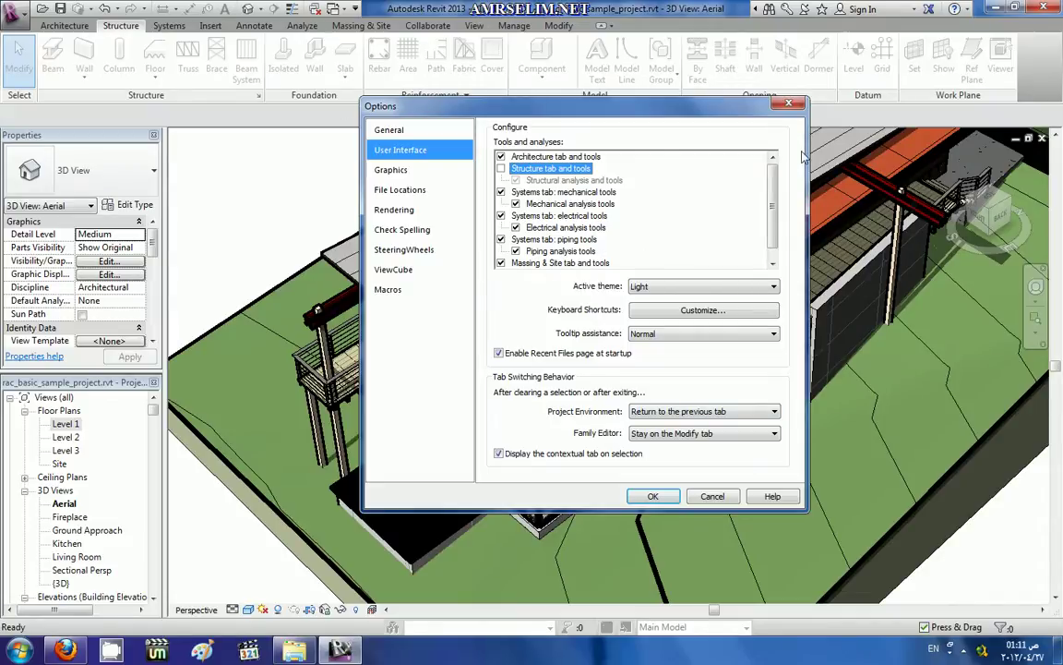
{"action": "left_click", "coordinate": [713, 496]}
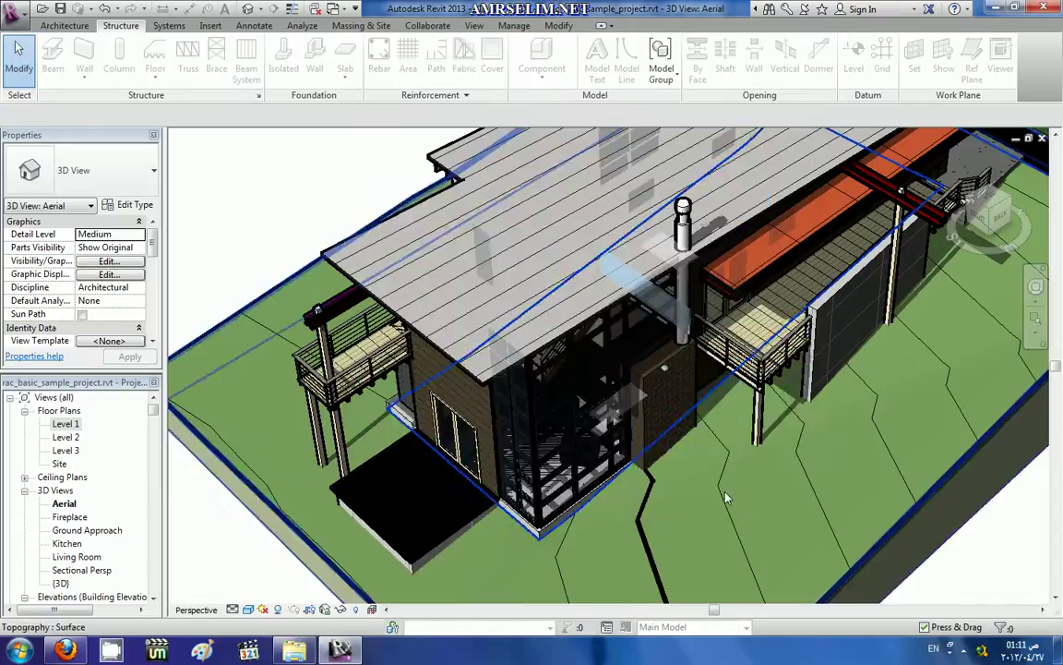
- Open the Level 1 floor plan and its Visibility/Graphic Overrides dialog with VG, moved slightly aside
{"action": "double_click", "coordinate": [65, 424]}
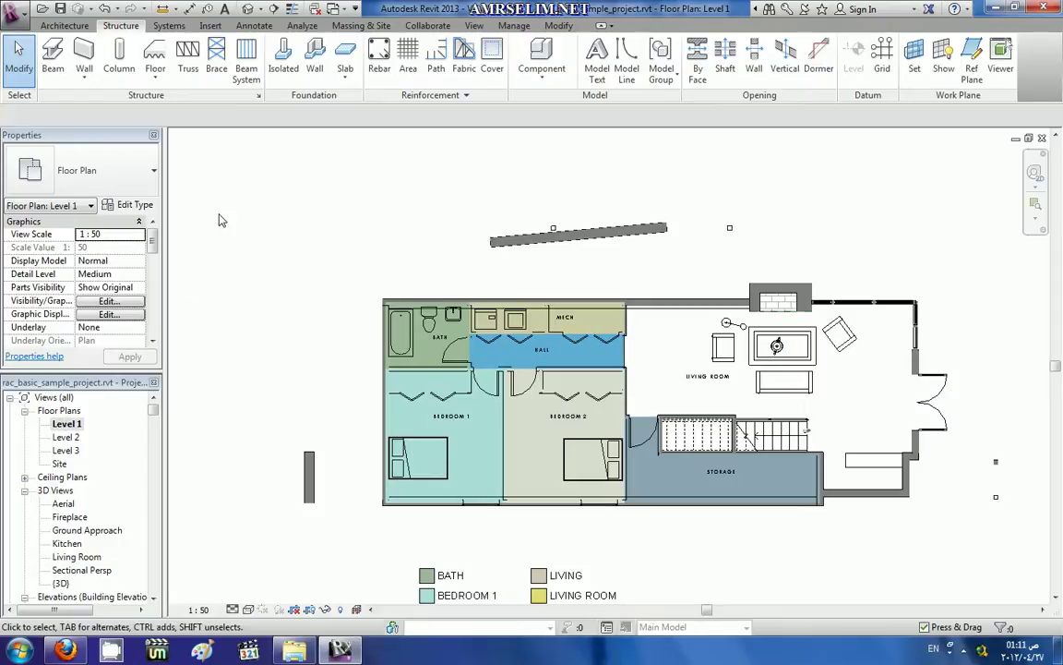
{"action": "scroll", "coordinate": [219, 220], "scroll_direction": "down", "scroll_amount": 1}
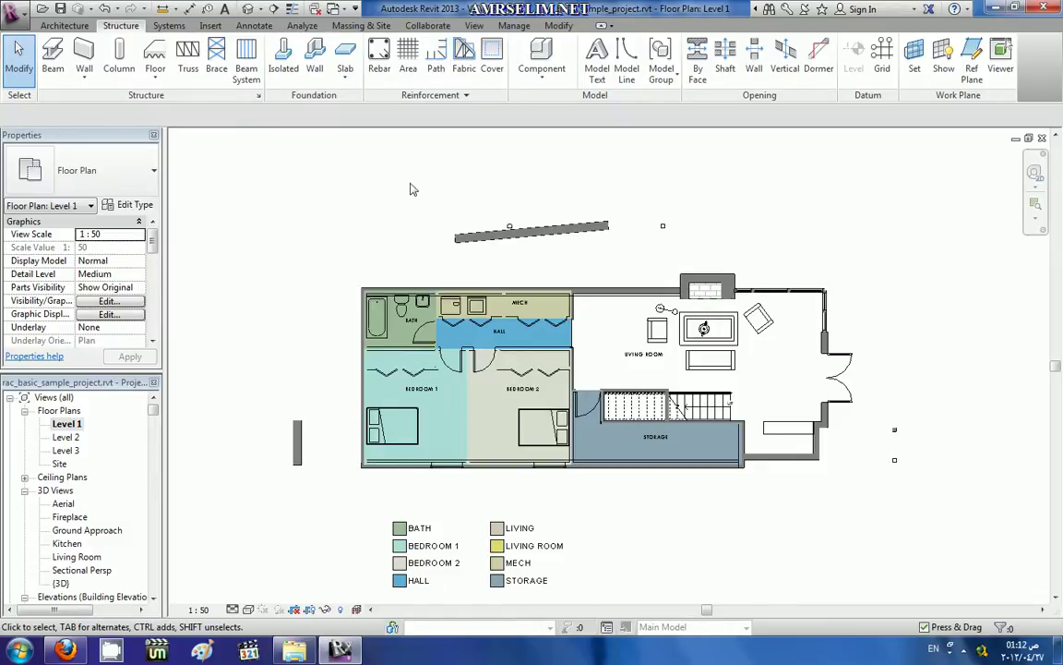
{"action": "key", "text": "v"}
{"action": "key", "text": "g"}
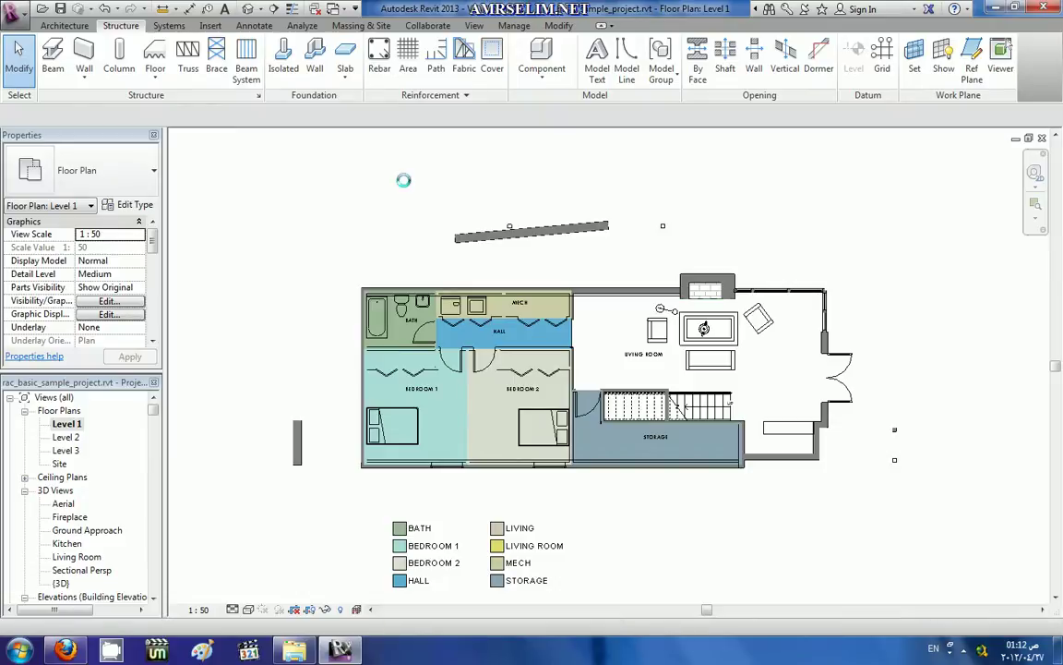
{"action": "left_click_drag", "start_coordinate": [297, 100], "coordinate": [364, 125]}
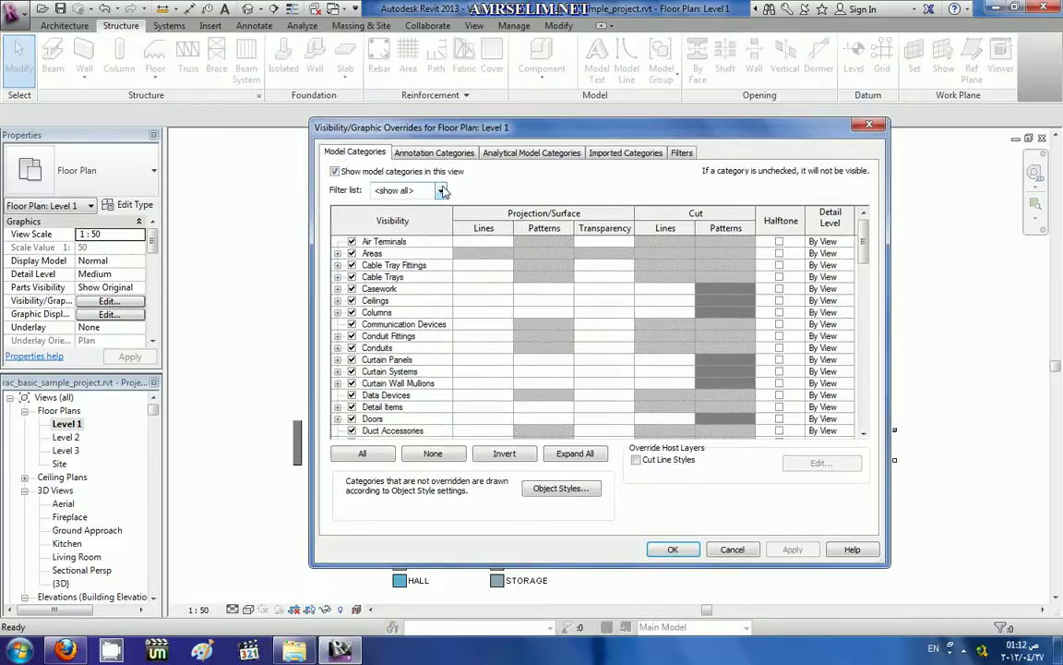
- Narrow the filter list to Electrical by unchecking Architecture, Structure, Mechanical and Piping, then cancel the dialog
{"action": "left_click", "coordinate": [442, 190]}
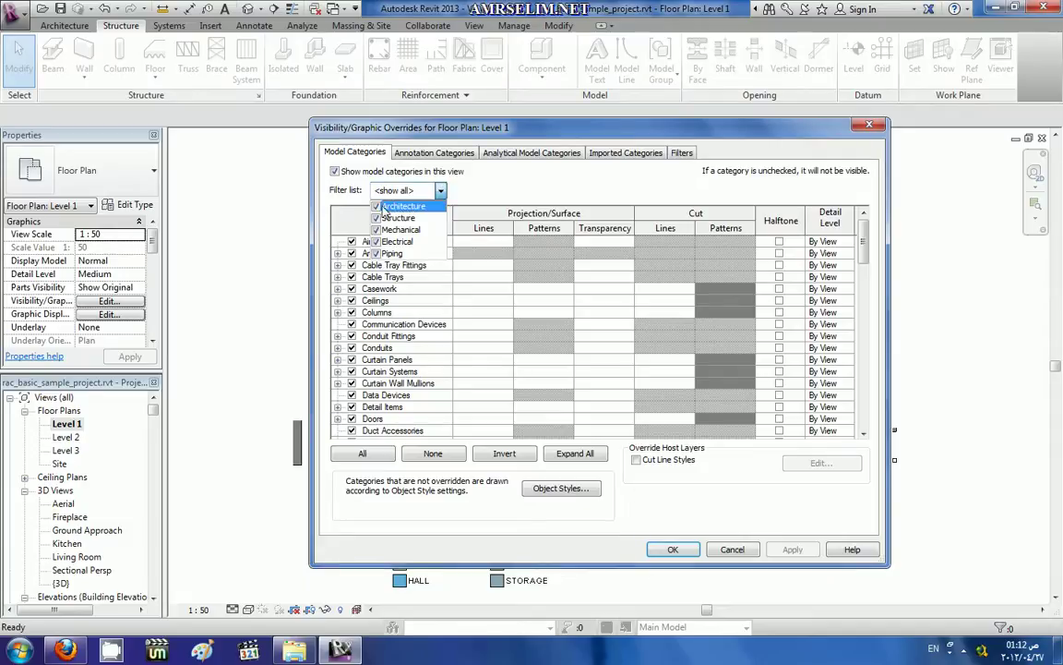
{"action": "left_click", "coordinate": [377, 206]}
{"action": "left_click", "coordinate": [377, 218]}
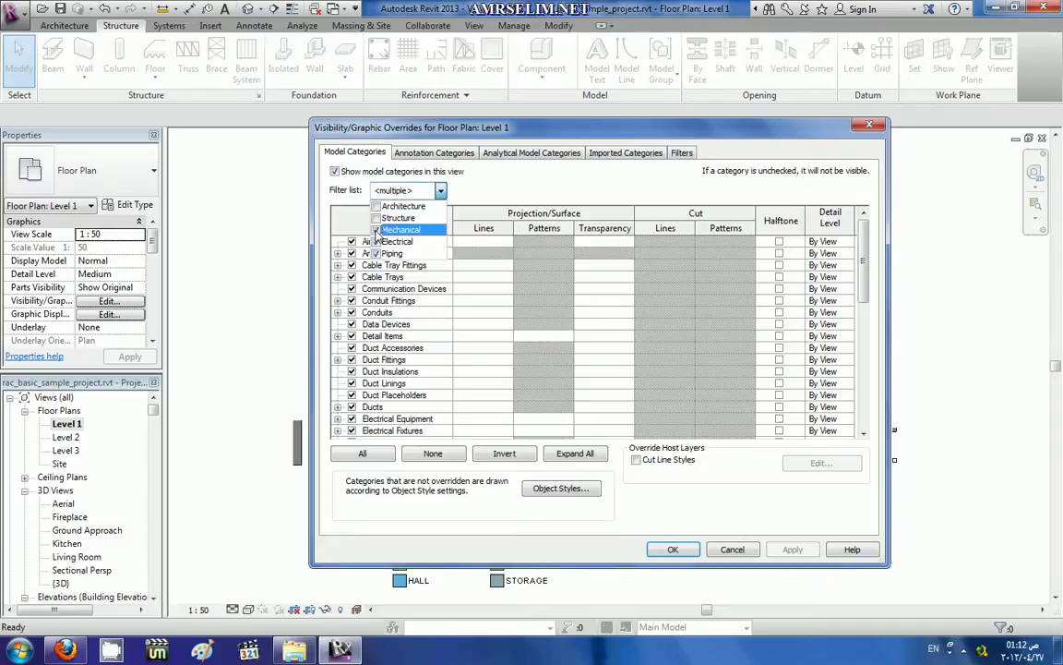
{"action": "left_click", "coordinate": [377, 230]}
{"action": "left_click", "coordinate": [375, 253]}
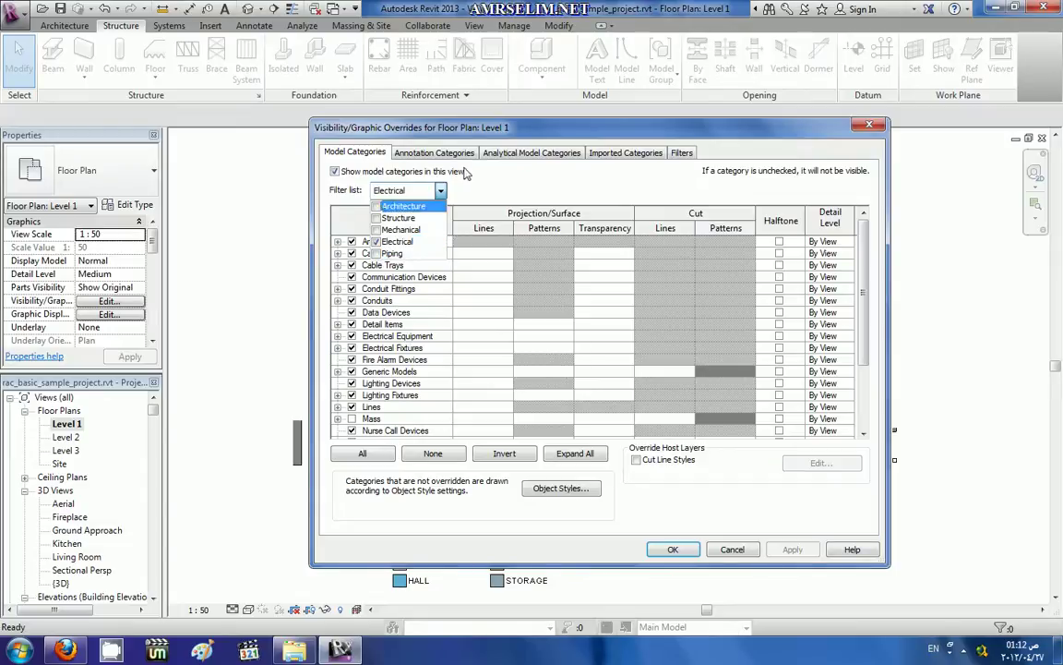
{"action": "left_click", "coordinate": [508, 191]}
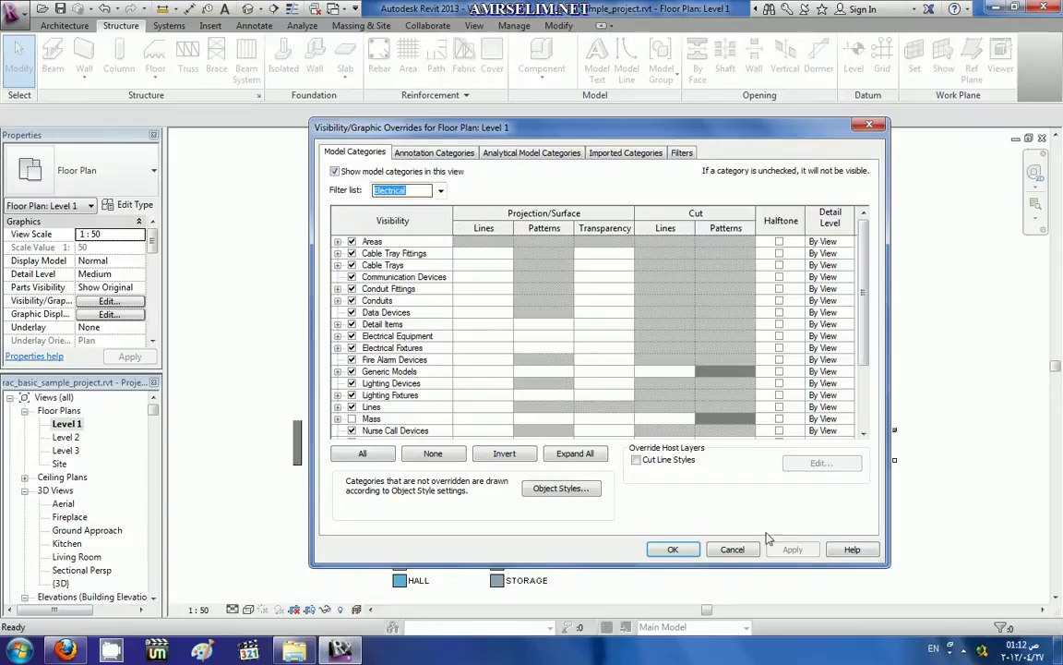
{"action": "left_click", "coordinate": [743, 549]}
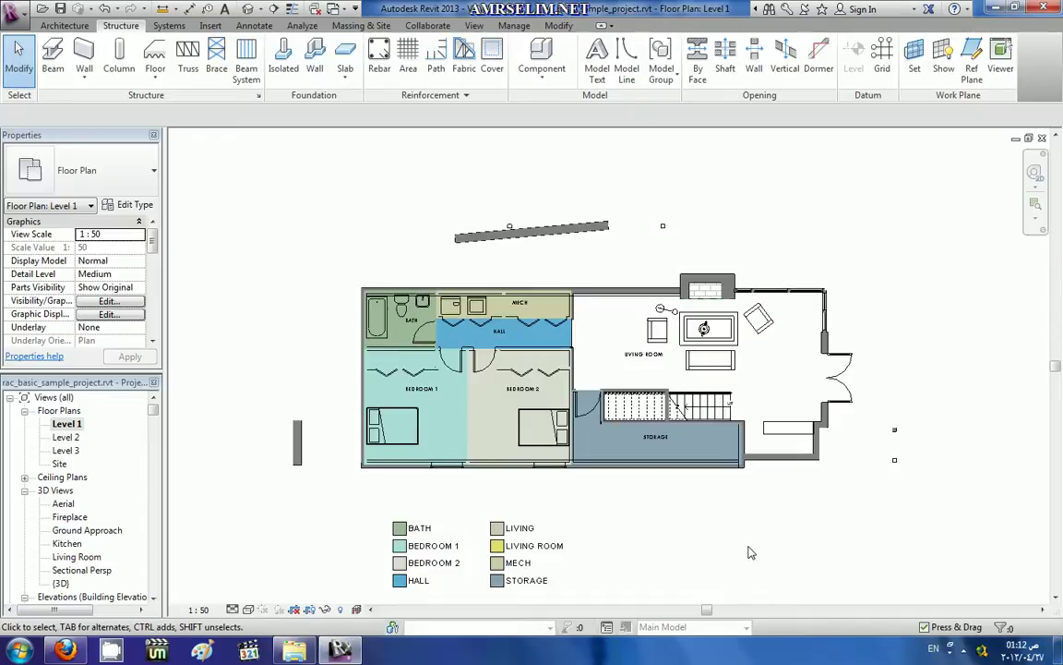